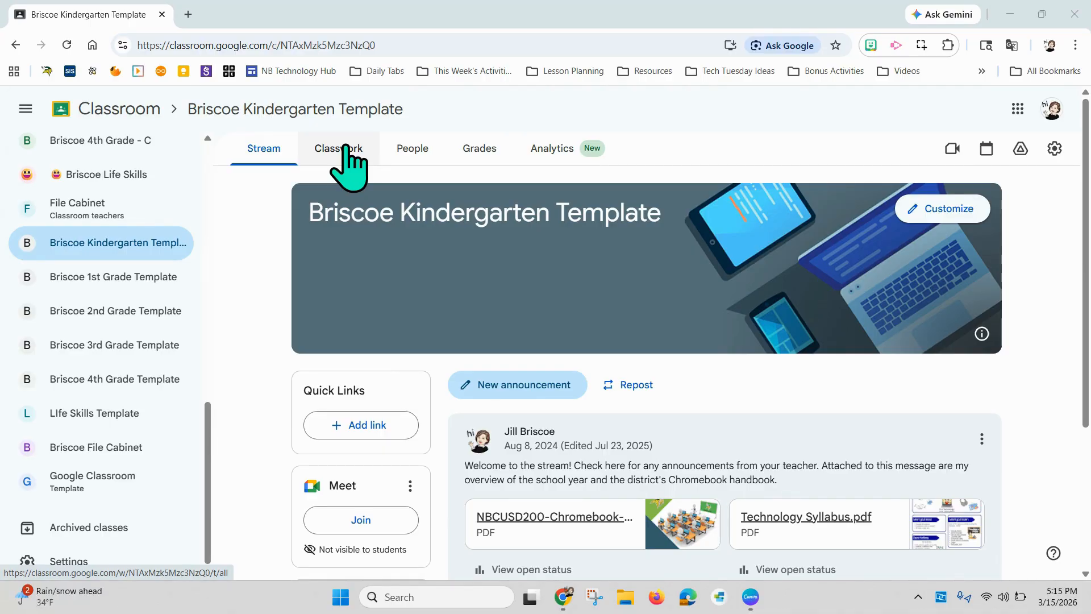
# Step: Start reusing a post in the Kindergarten Template's classwork, choosing the File Cabinet class for Classroom teachers as the source
pyautogui.click(348, 148)
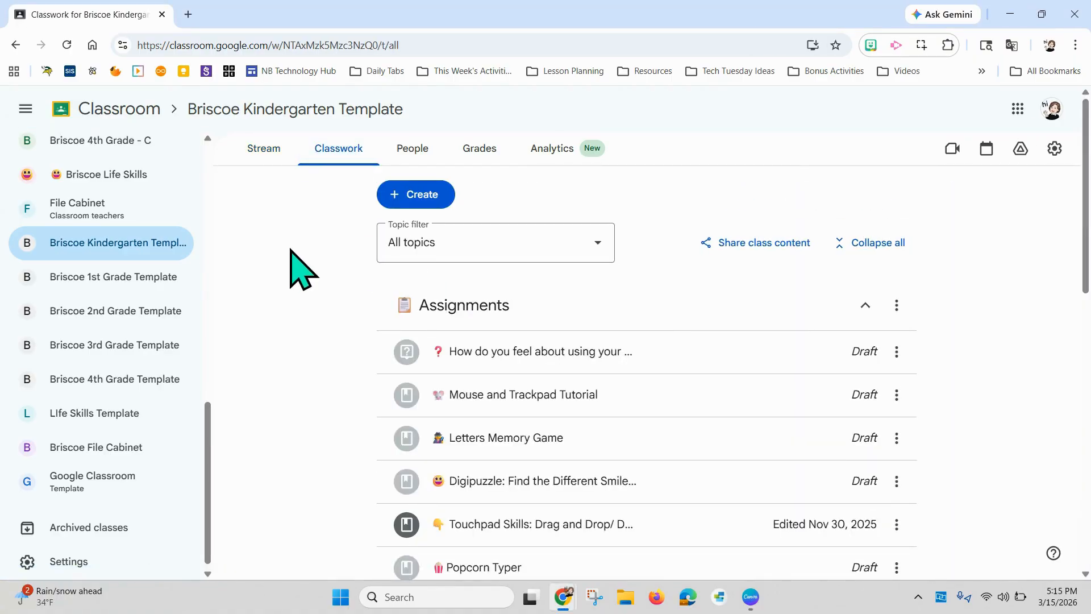
pyautogui.click(413, 196)
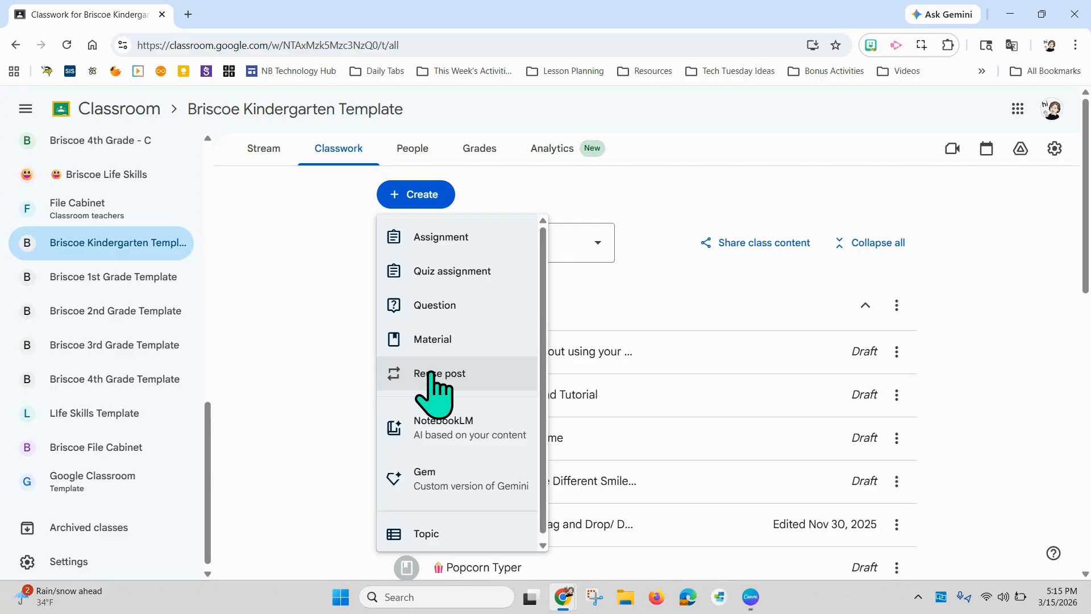
pyautogui.click(432, 374)
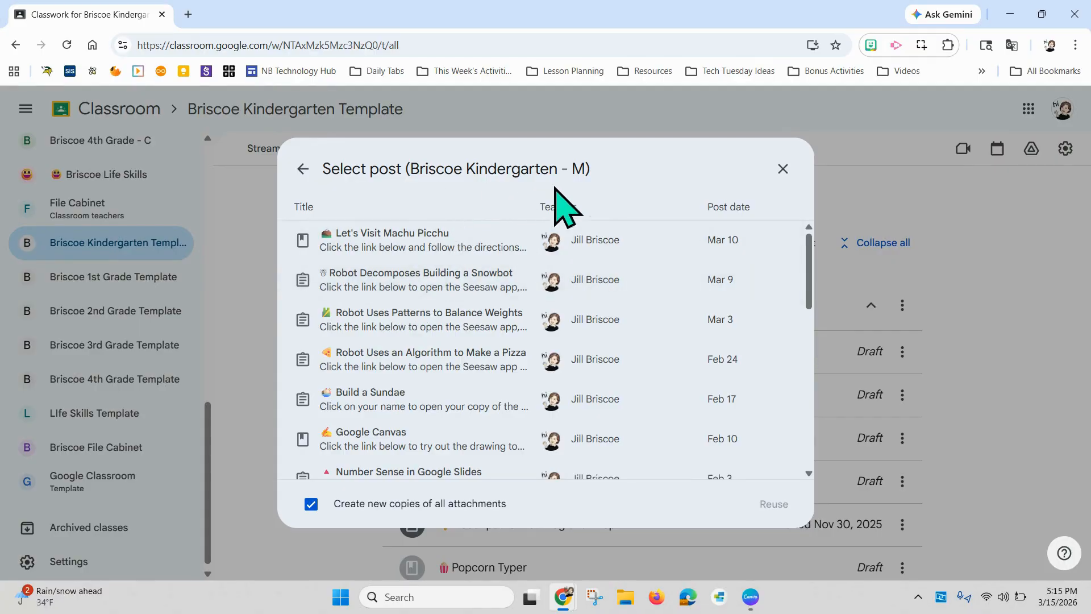
pyautogui.click(302, 169)
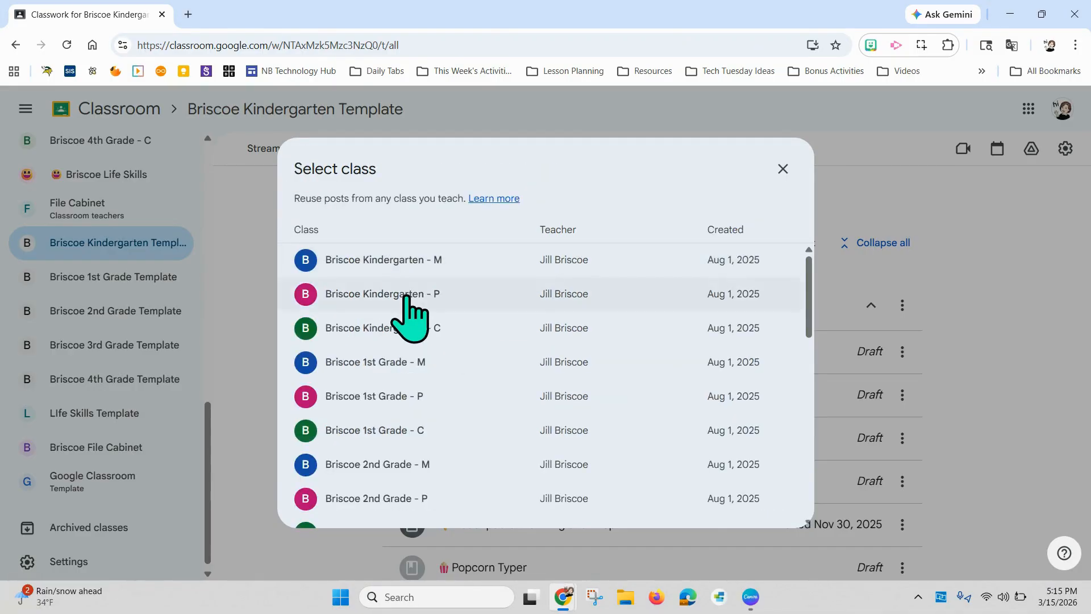
pyautogui.scroll(-1, 409, 314)
pyautogui.scroll(-5, 408, 312)
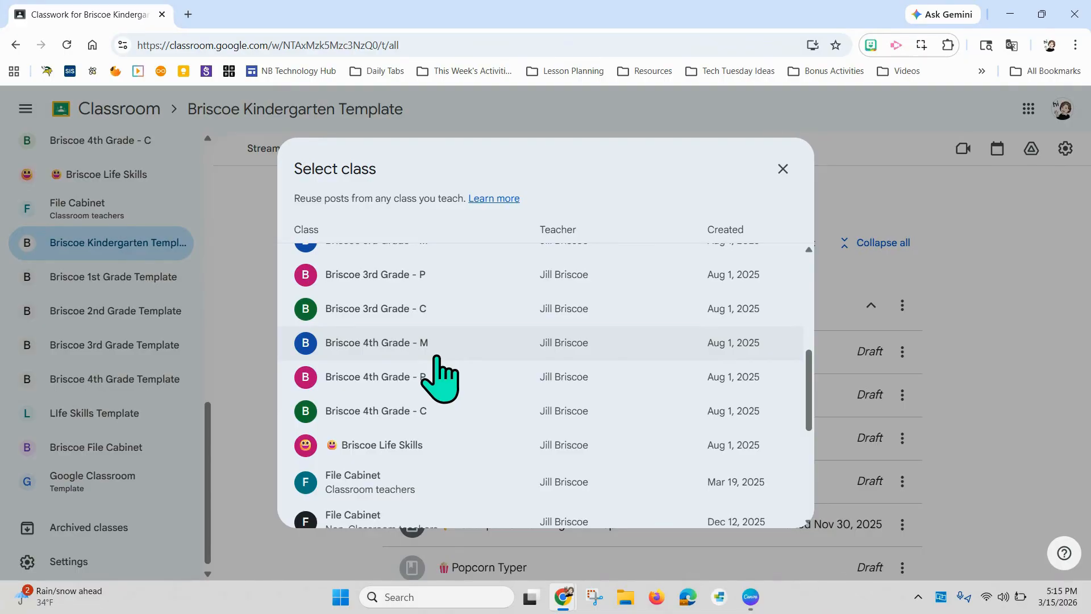
pyautogui.click(364, 493)
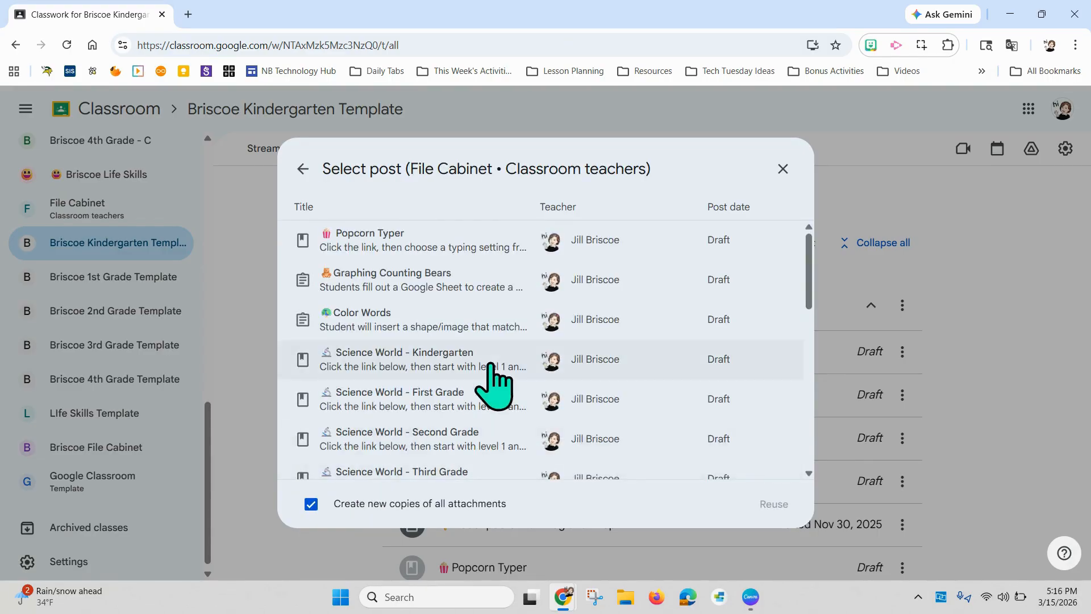
# Step: Reuse the "eLearning for Kids - Kindergarten" post with new copies of all attachments
pyautogui.scroll(-5, 493, 383)
pyautogui.scroll(-10, 490, 365)
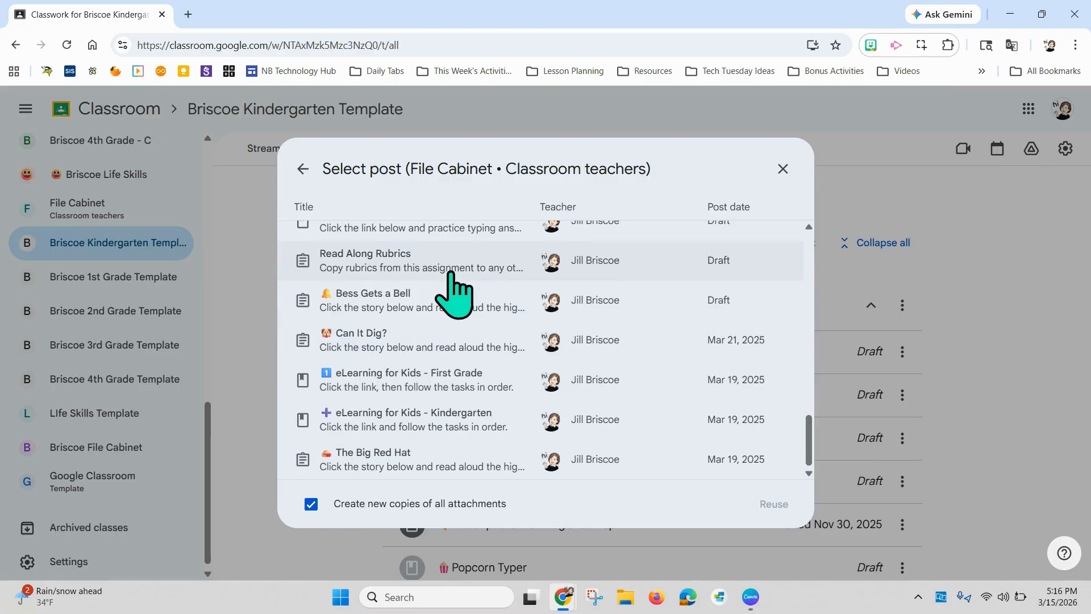
pyautogui.scroll(1, 427, 367)
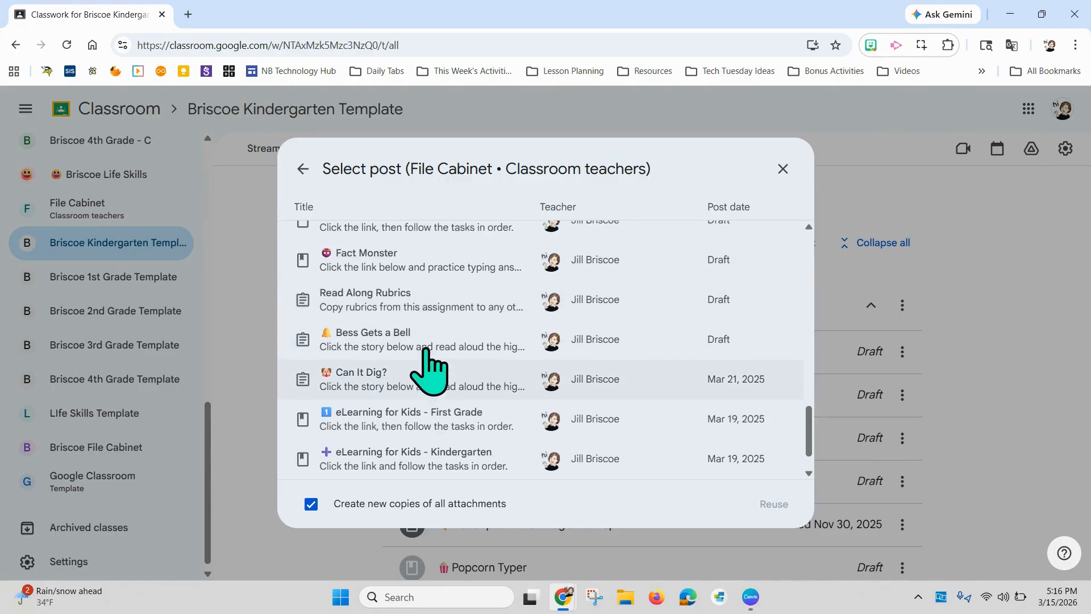
pyautogui.scroll(-1, 428, 370)
pyautogui.click(405, 425)
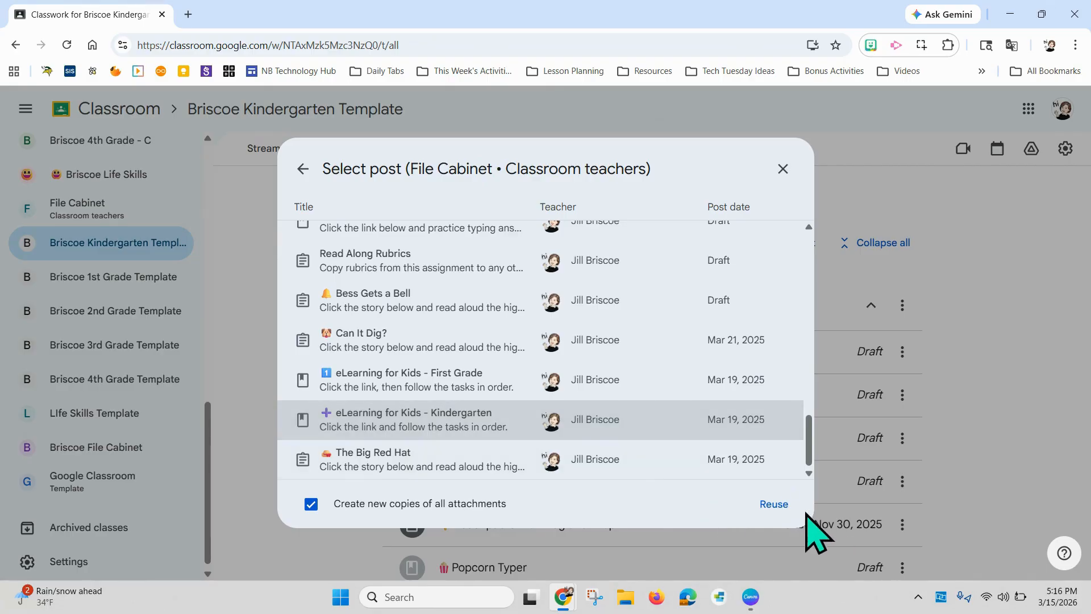
pyautogui.click(773, 504)
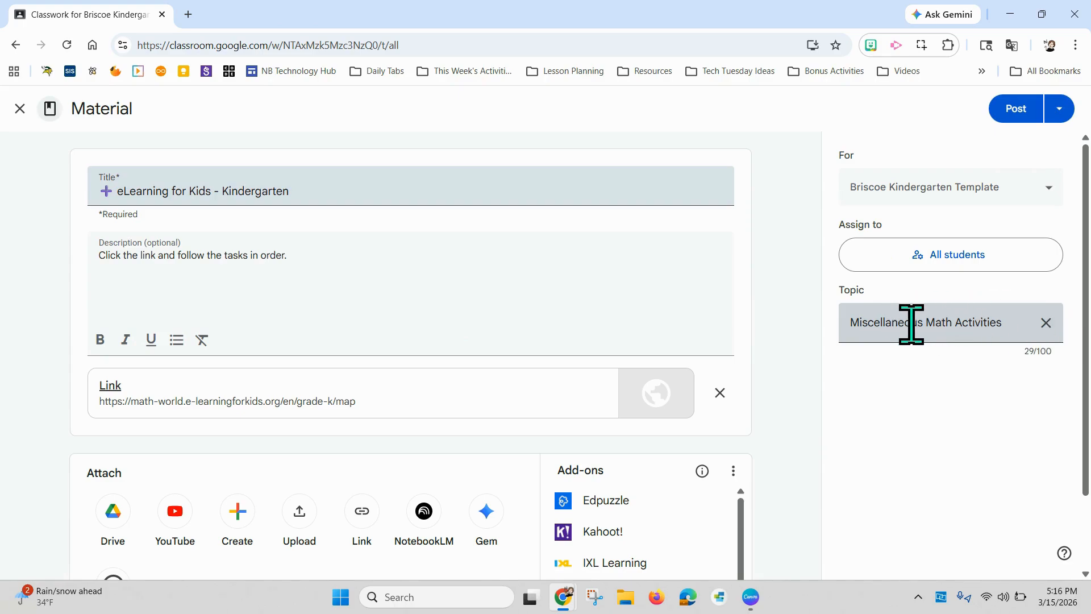
# Step: Change the material's topic to the existing Resources topic and save the material as a draft
pyautogui.click(1046, 323)
pyautogui.click(1047, 324)
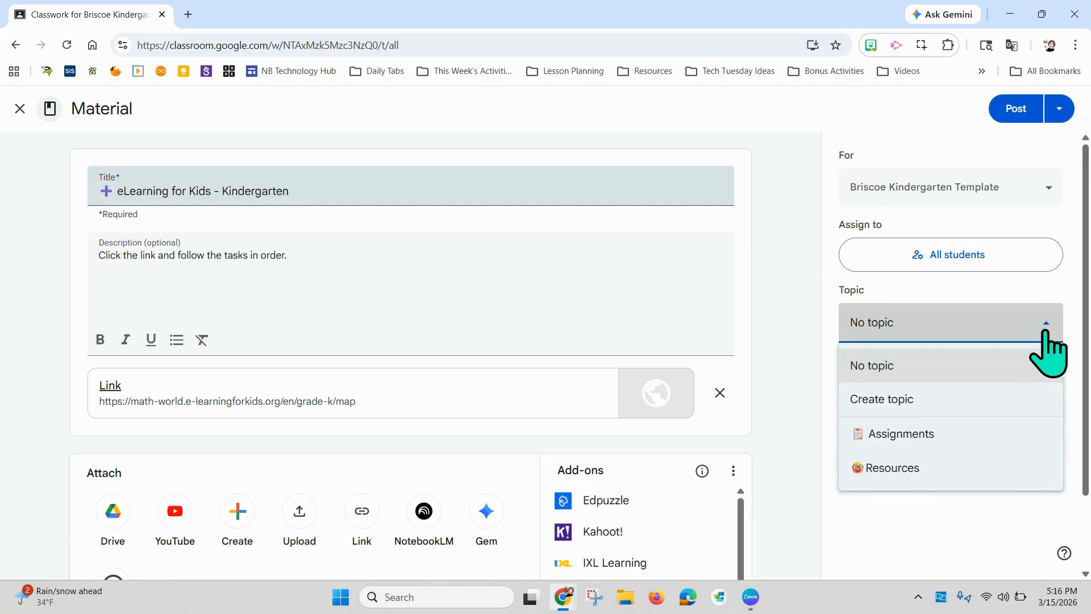
pyautogui.click(902, 468)
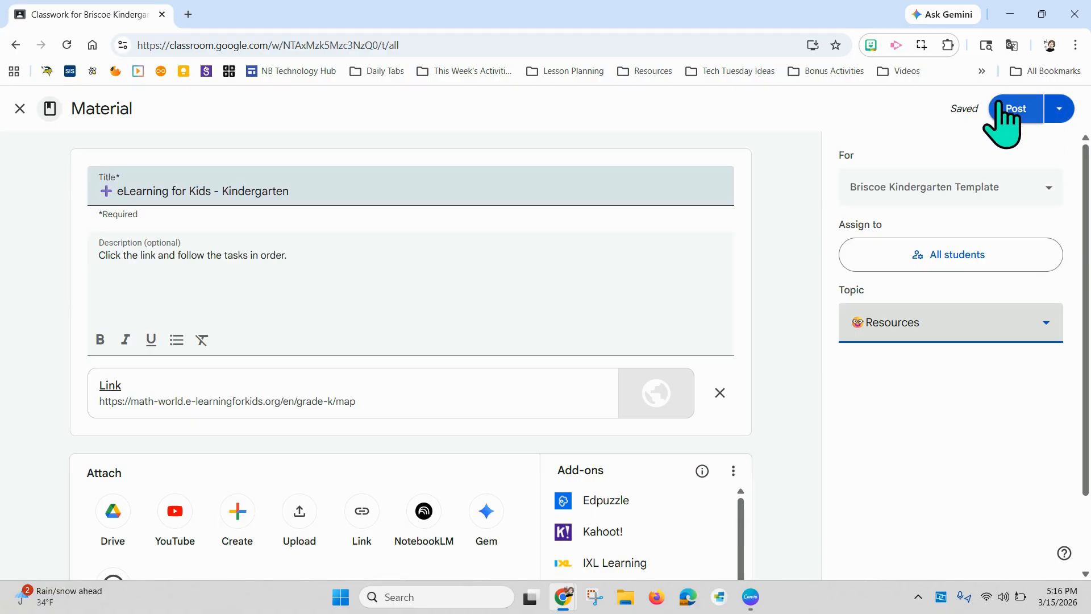
pyautogui.click(1059, 108)
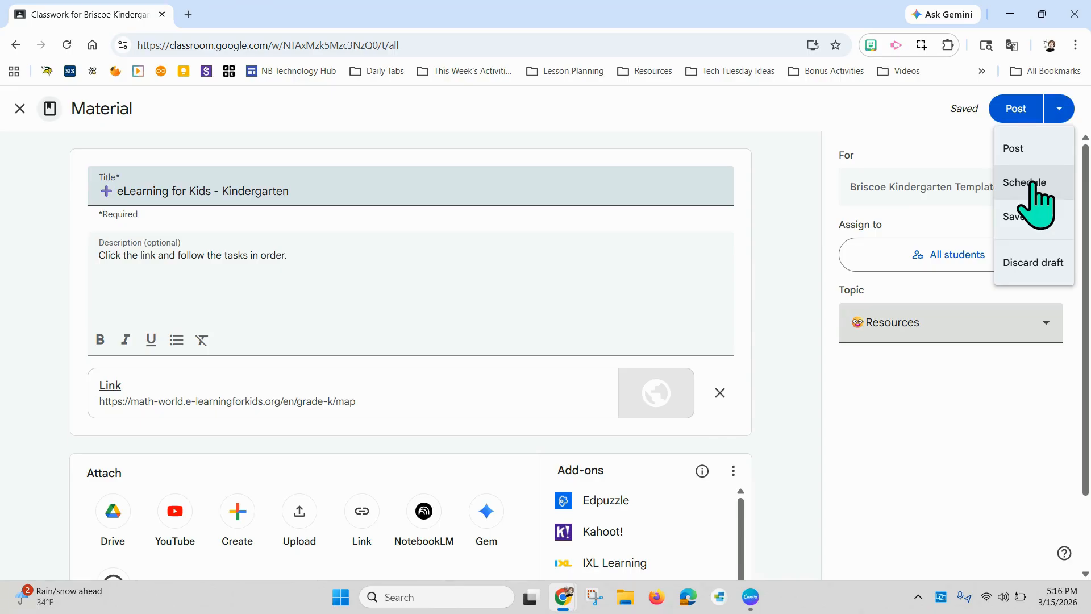
pyautogui.click(1023, 218)
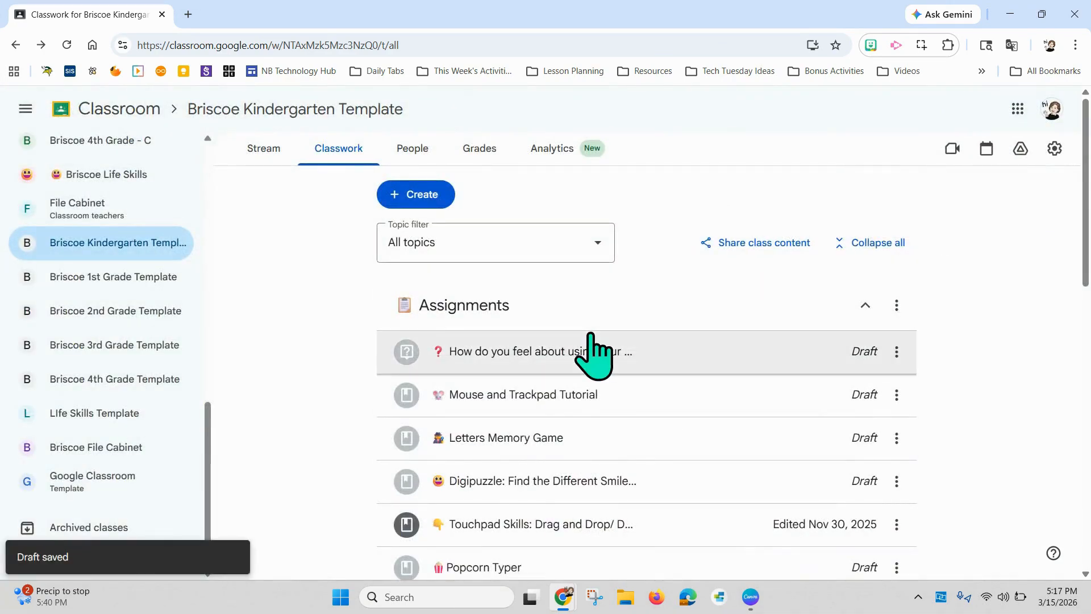
# Step: Check the eLearning draft and its options under Resources, and look over the Kindergarten Template's classwork list
pyautogui.scroll(-10, 591, 341)
pyautogui.scroll(3, 588, 341)
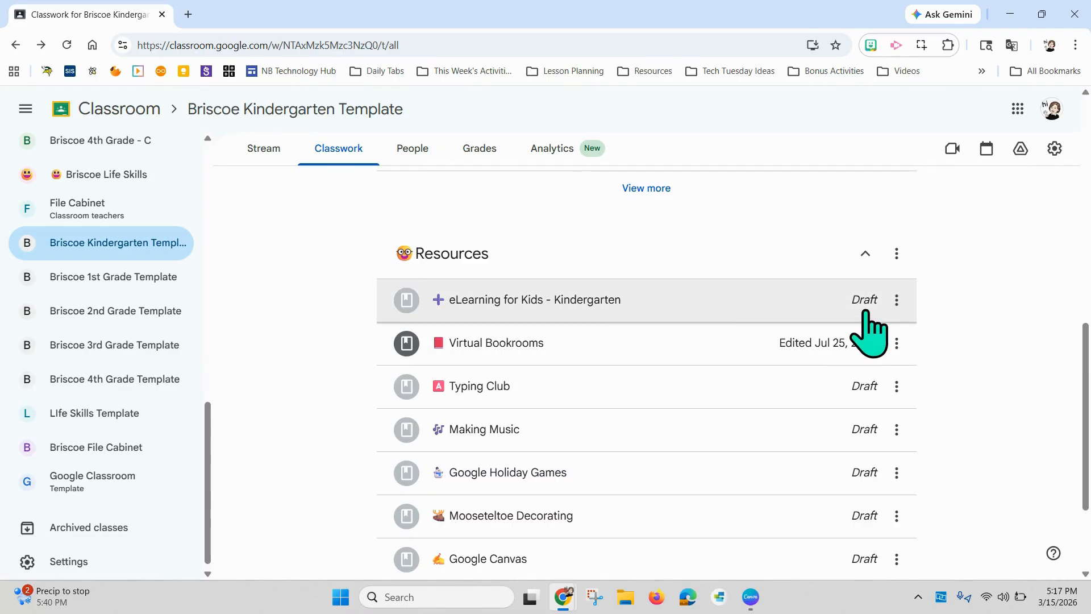
pyautogui.click(897, 300)
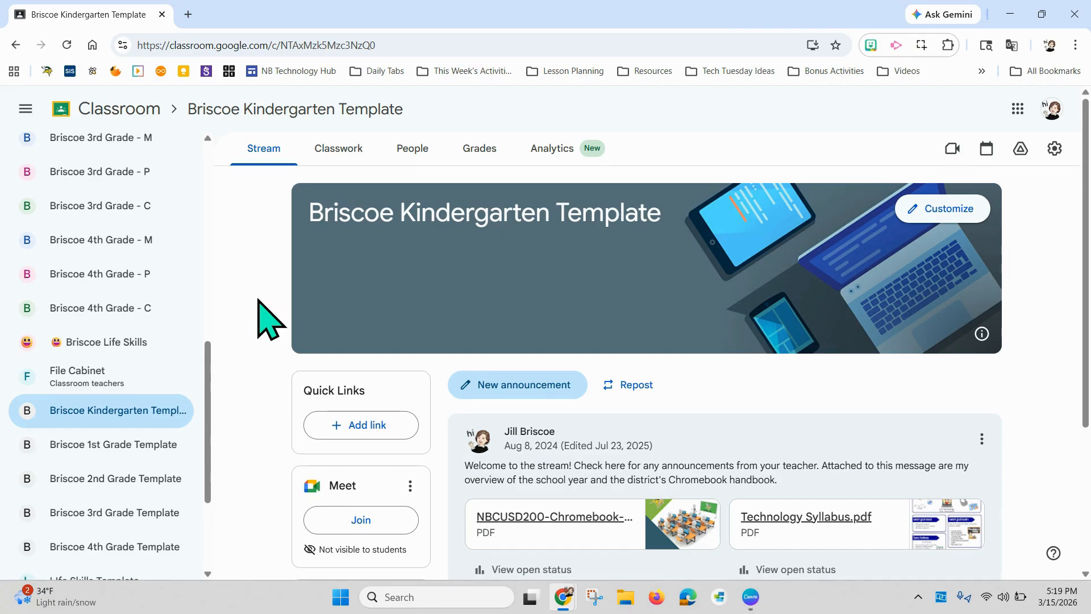
pyautogui.click(336, 162)
pyautogui.scroll(-5, 335, 376)
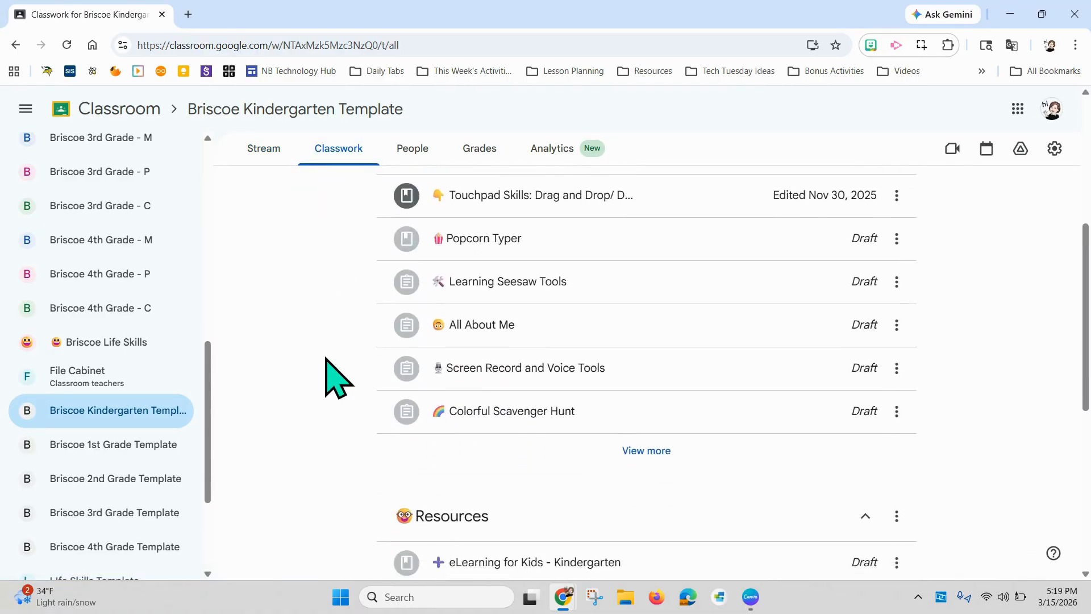
pyautogui.scroll(3, 335, 376)
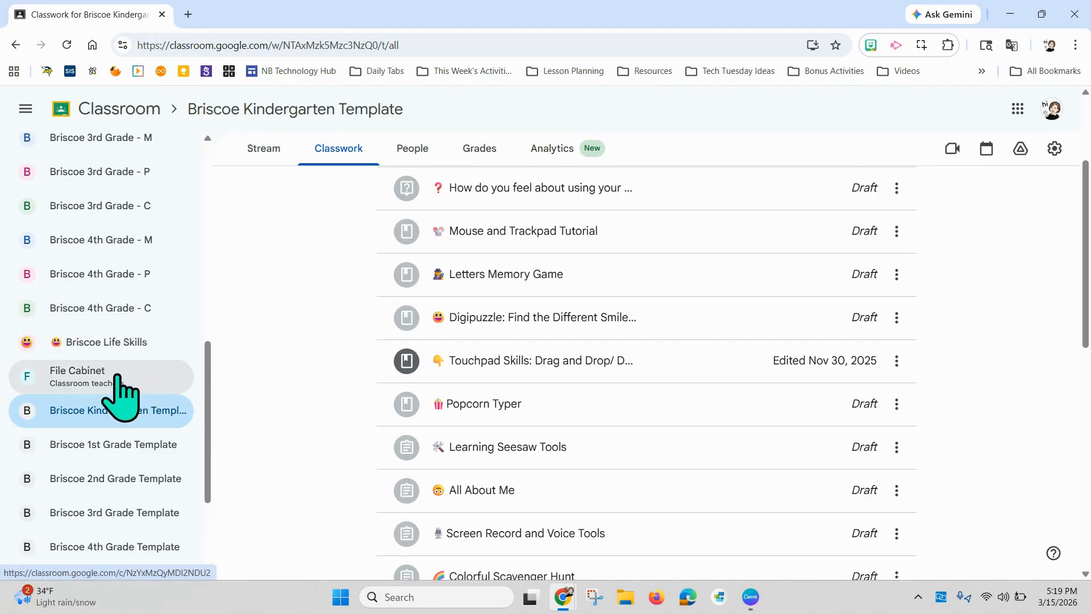
# Step: Start reusing a post in the File Cabinet class's classwork, choosing the Kindergarten Template as the source class
pyautogui.click(109, 375)
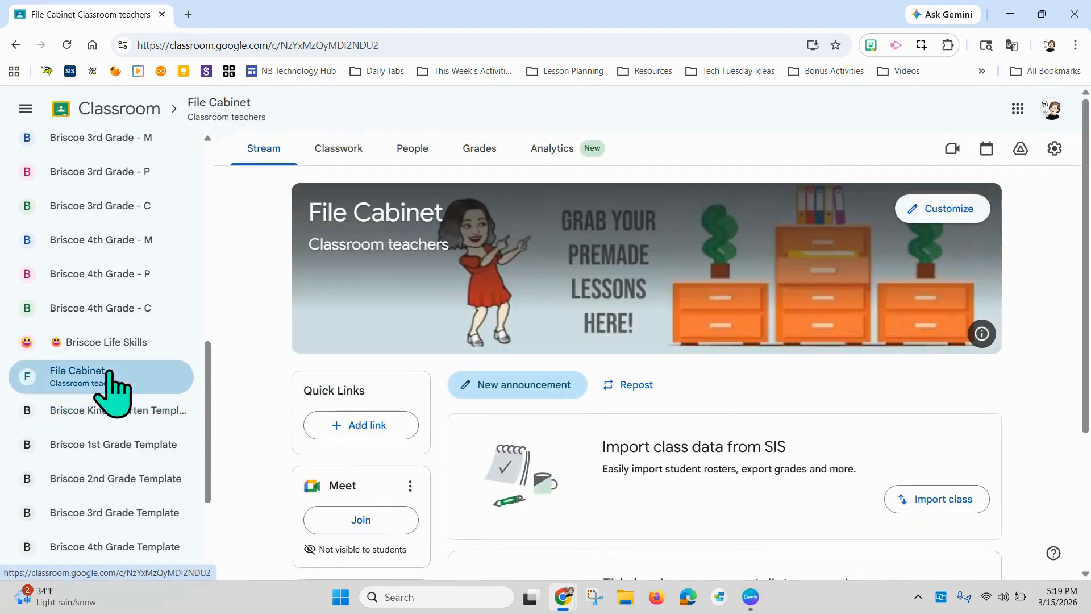
pyautogui.click(336, 152)
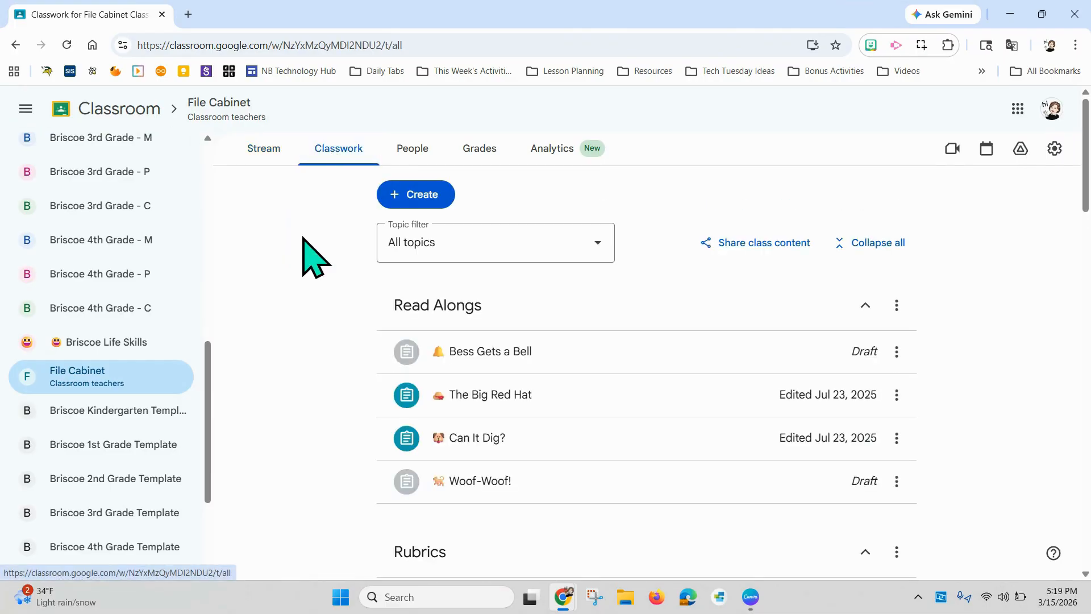
pyautogui.click(424, 197)
pyautogui.click(463, 362)
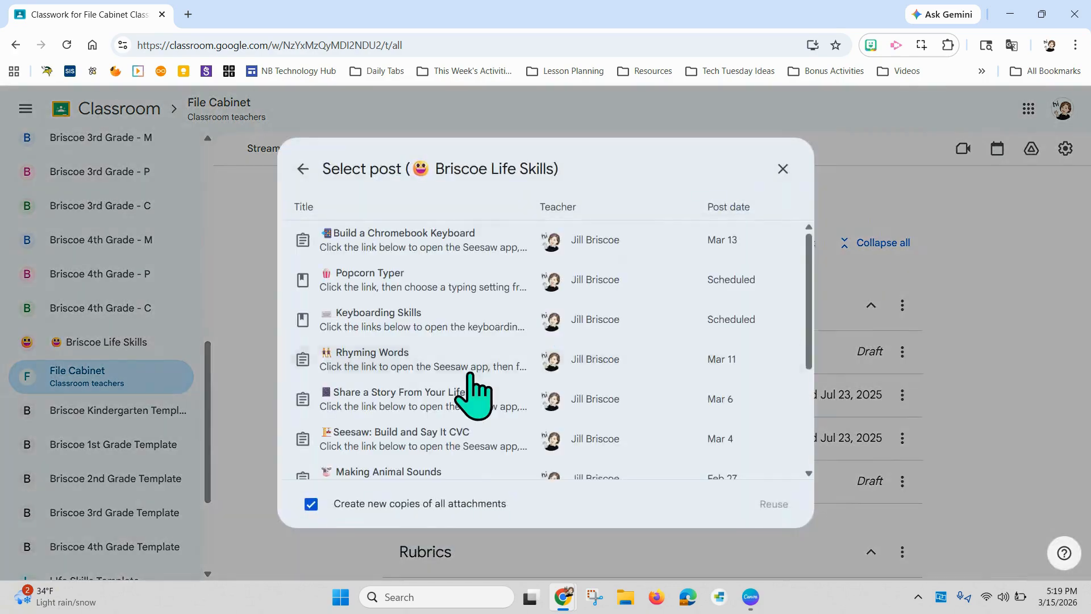
pyautogui.click(303, 168)
pyautogui.scroll(-2, 487, 289)
pyautogui.scroll(-8, 487, 289)
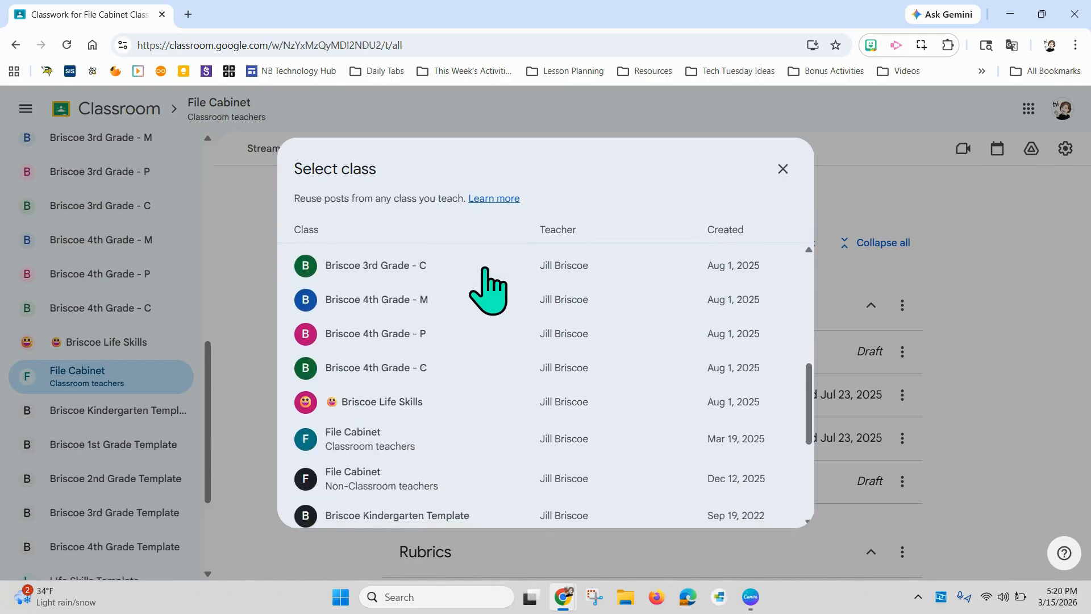
pyautogui.click(437, 353)
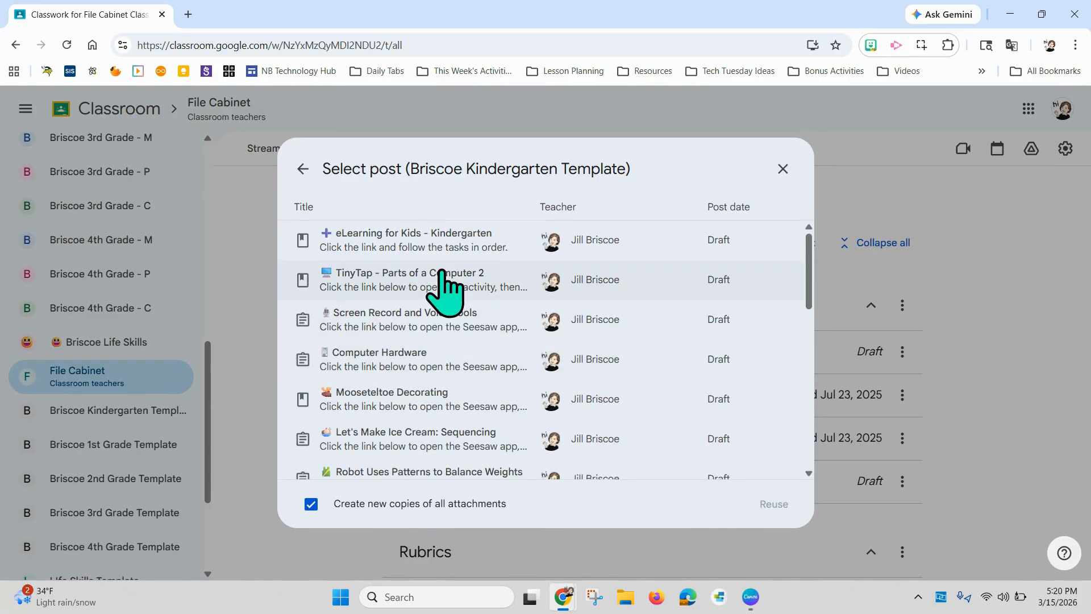
# Step: Reuse the "Mooseteltoe Decorating" post with new attachment copies, keeping its Resources topic, and save it as a draft
pyautogui.scroll(-2, 444, 284)
pyautogui.scroll(-3, 445, 287)
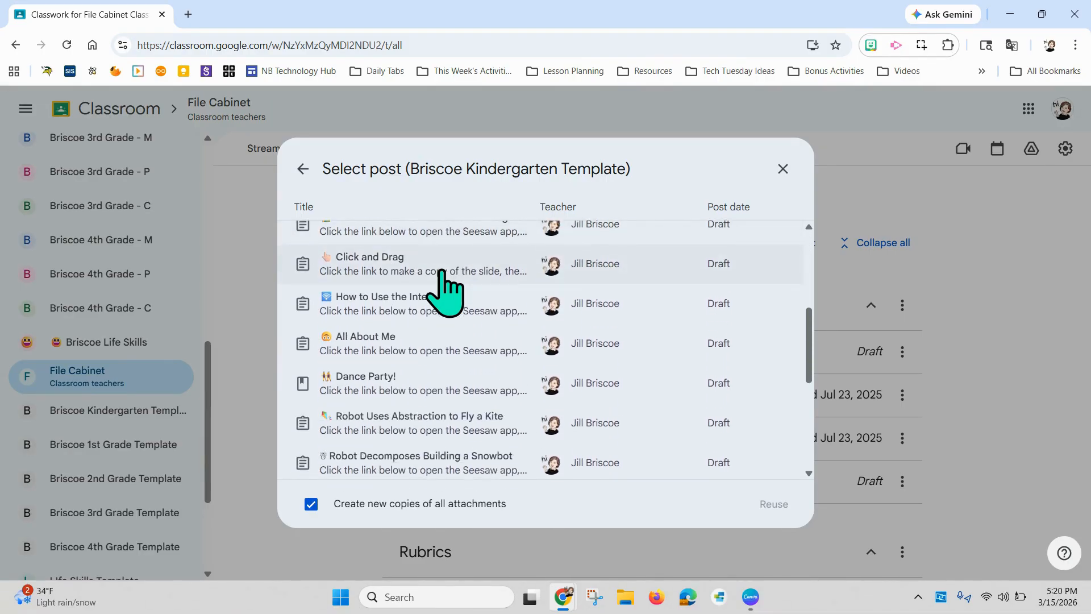
pyautogui.scroll(3, 445, 287)
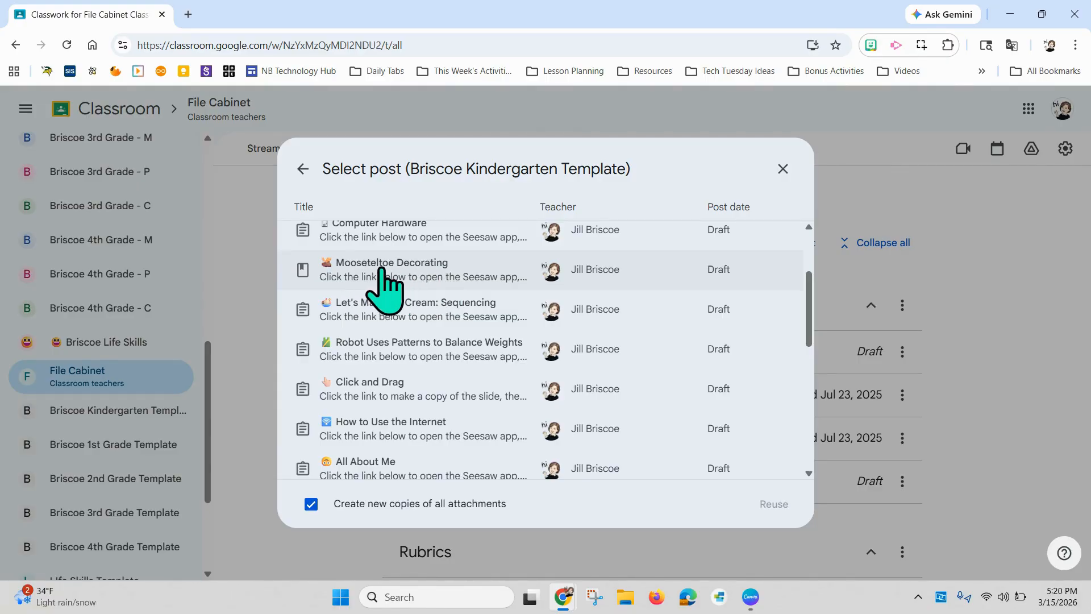
pyautogui.click(382, 280)
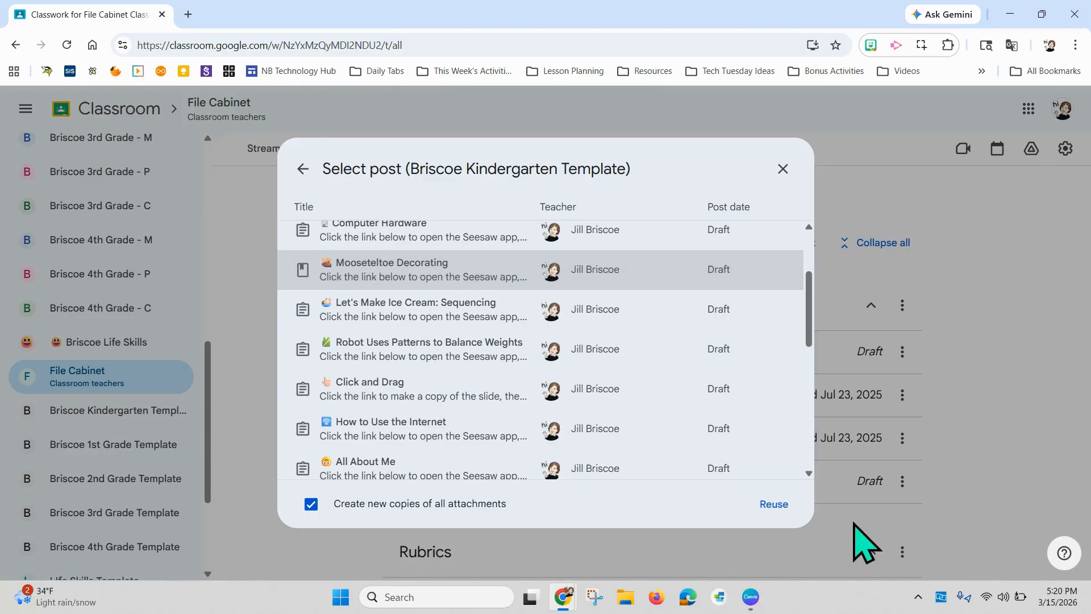
pyautogui.click(774, 504)
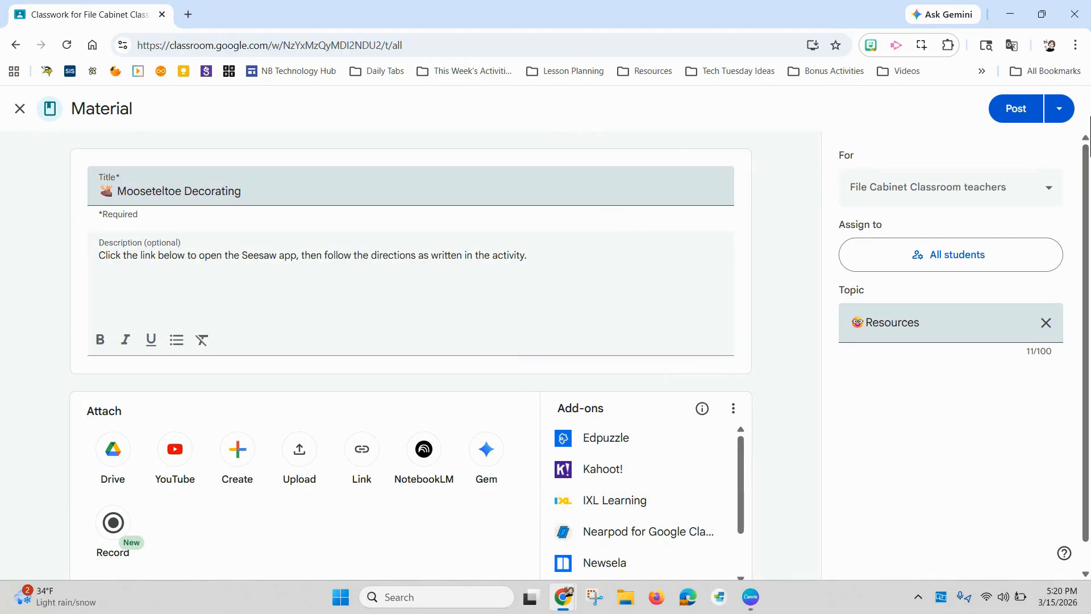
pyautogui.click(1059, 108)
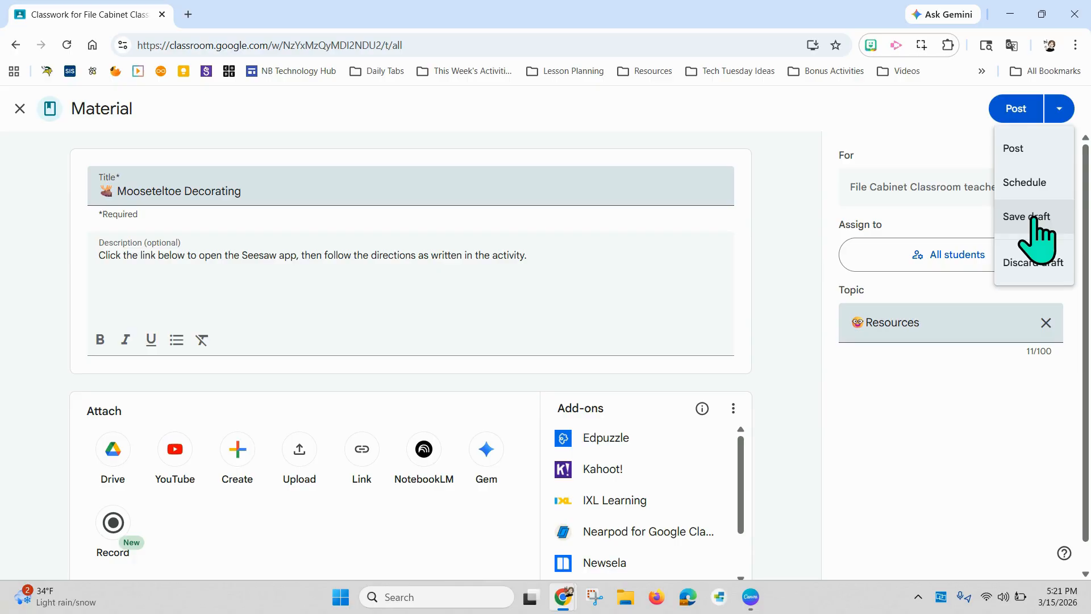
pyautogui.click(1034, 219)
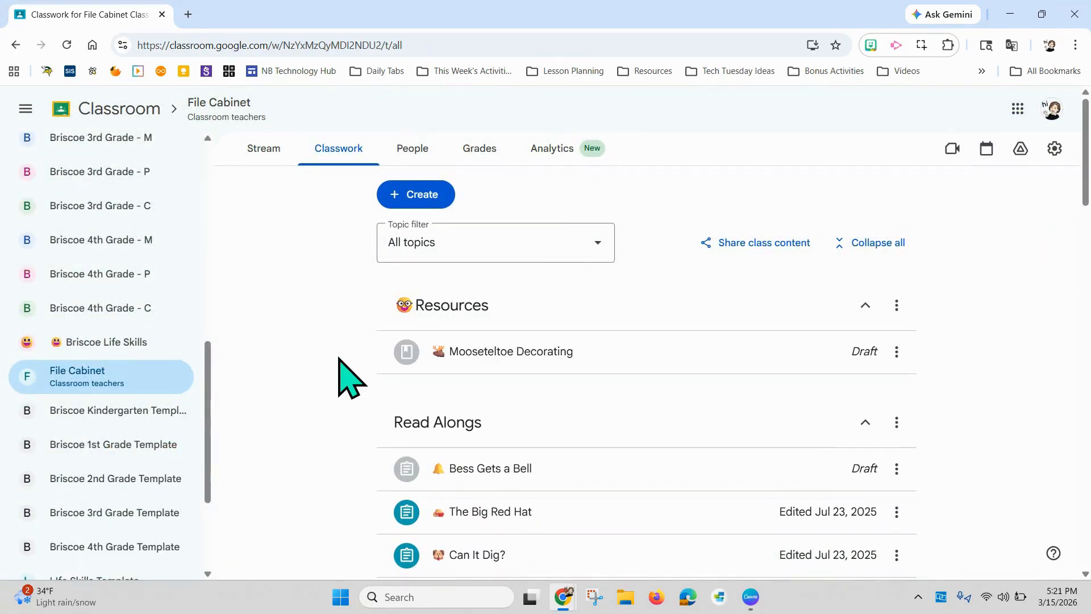
# Step: Return to the Kindergarten Template's classwork and look through its list of posts
pyautogui.click(160, 434)
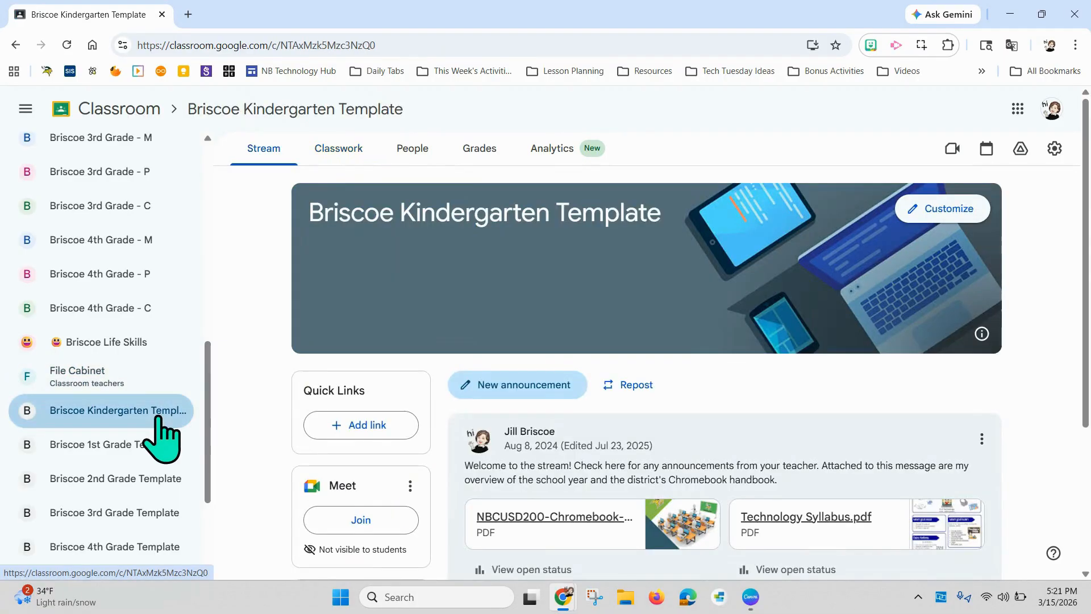
pyautogui.click(350, 156)
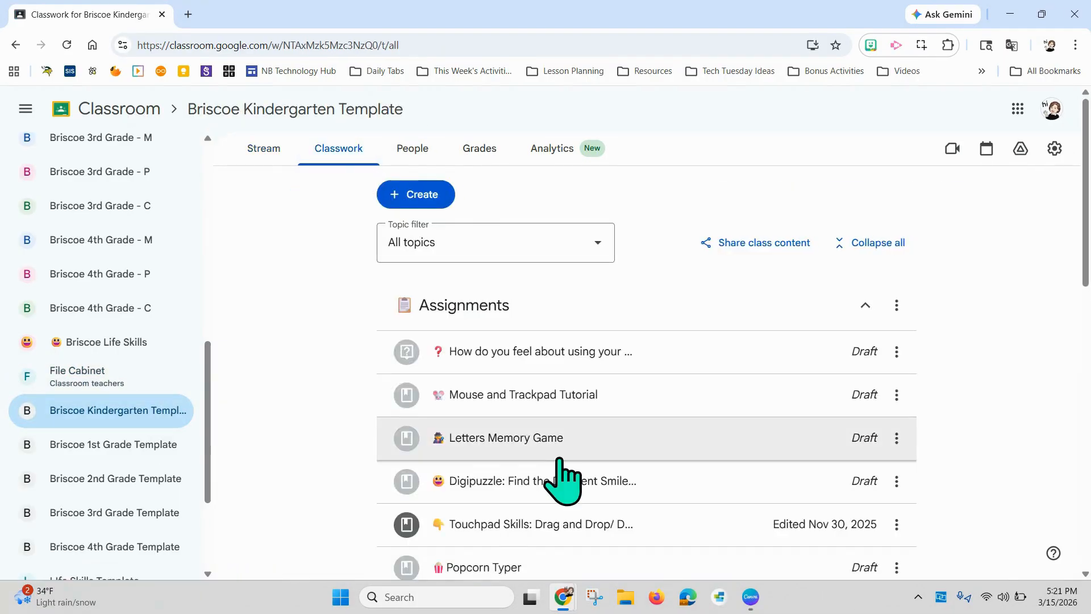
pyautogui.scroll(-15, 562, 477)
pyautogui.scroll(15, 563, 477)
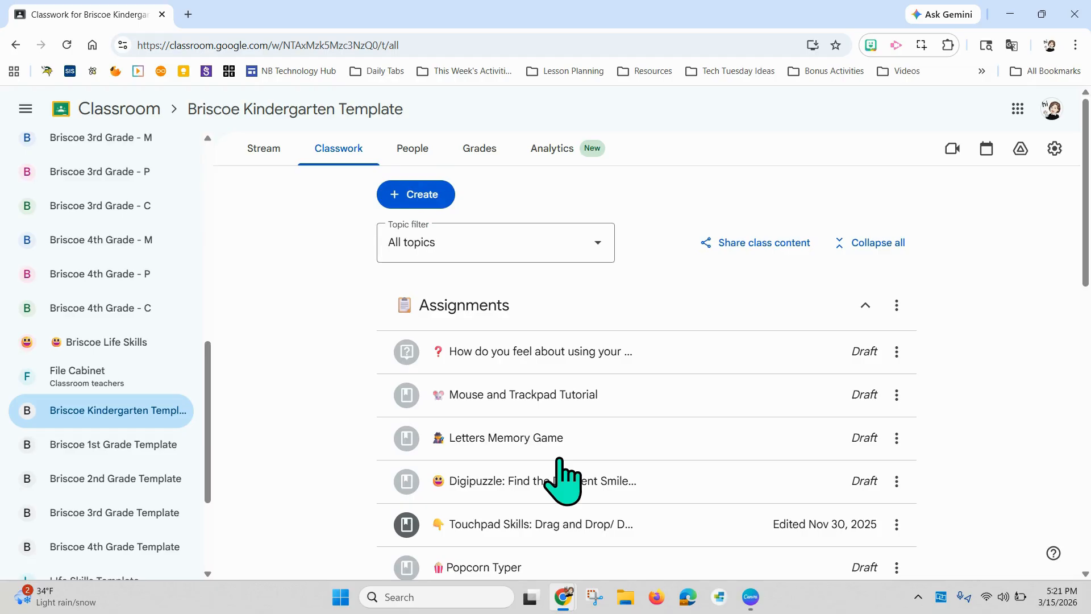